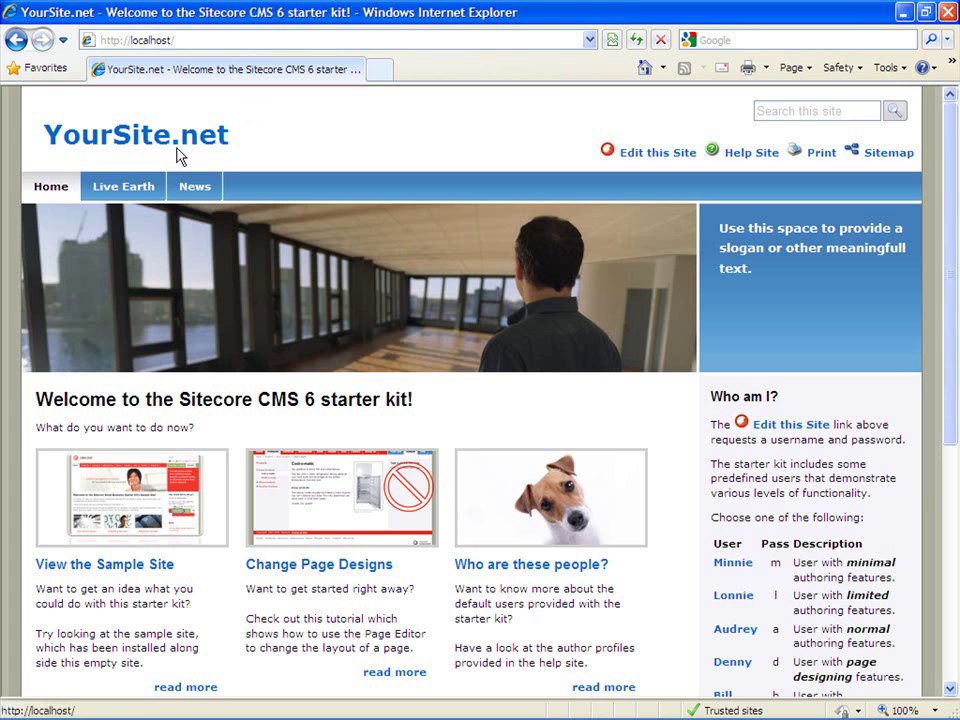
View the site's News page, and go to the Sitecore login page on localhost
click(201, 189)
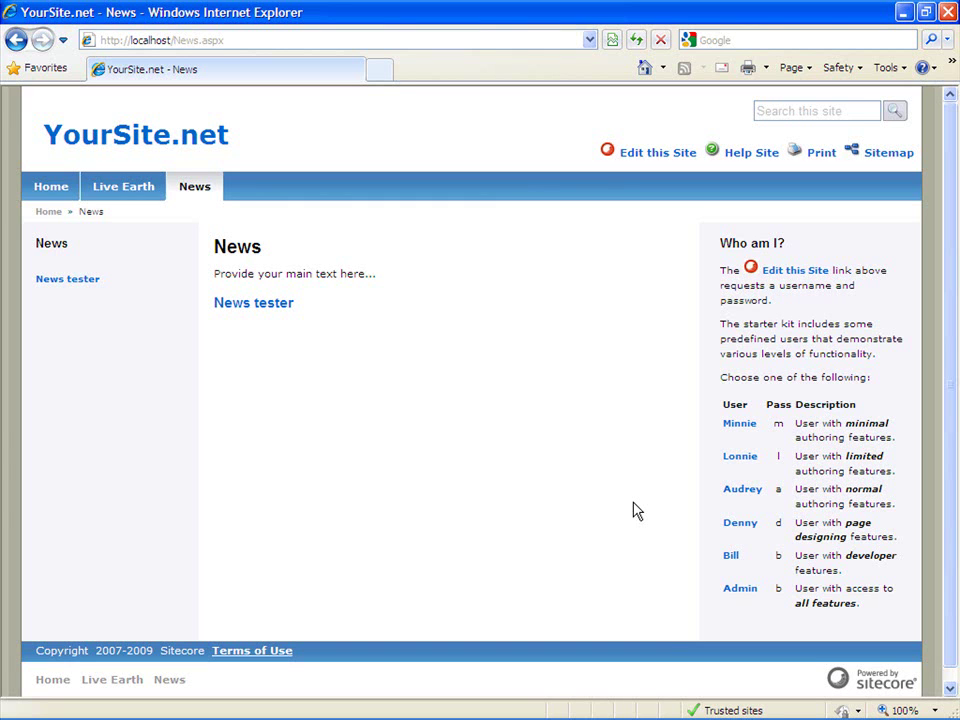
click(176, 40)
click(176, 40)
key(shift+End)
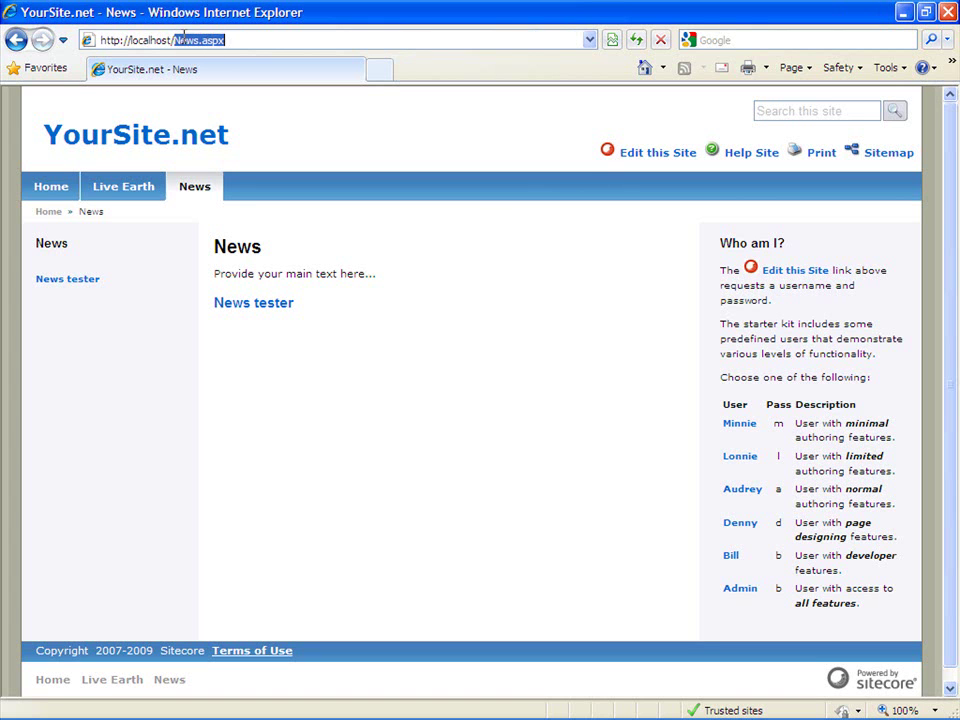
text(siteco)
key(Down)
key(Down)
key(Down)
key(Return)
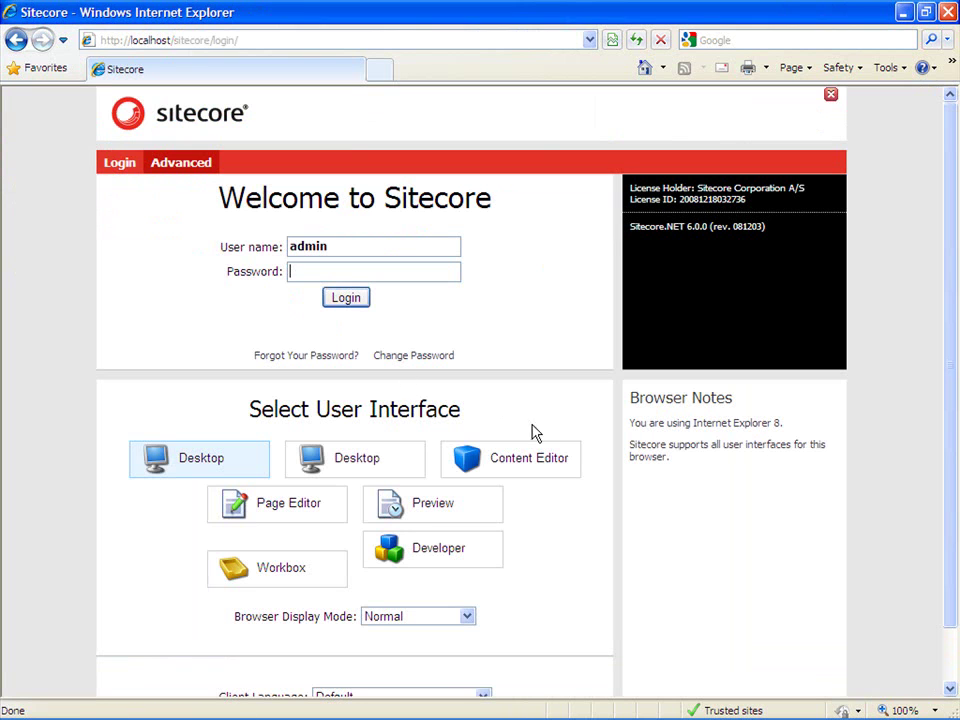
Choose Page Editor as the user interface, enter the account password and log in
click(316, 510)
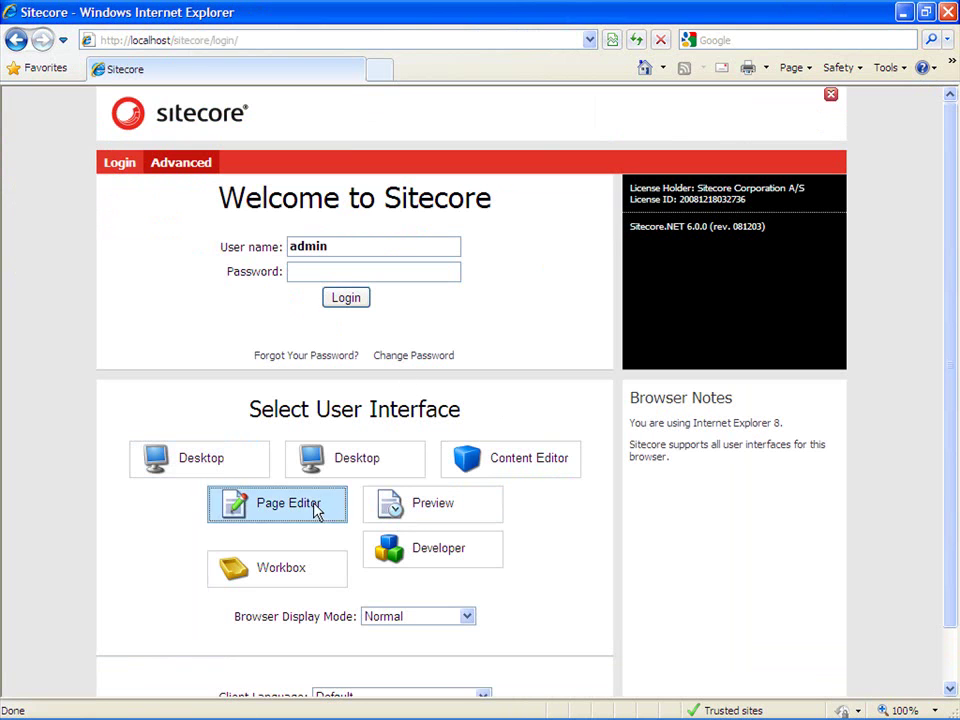
click(302, 272)
text(b)
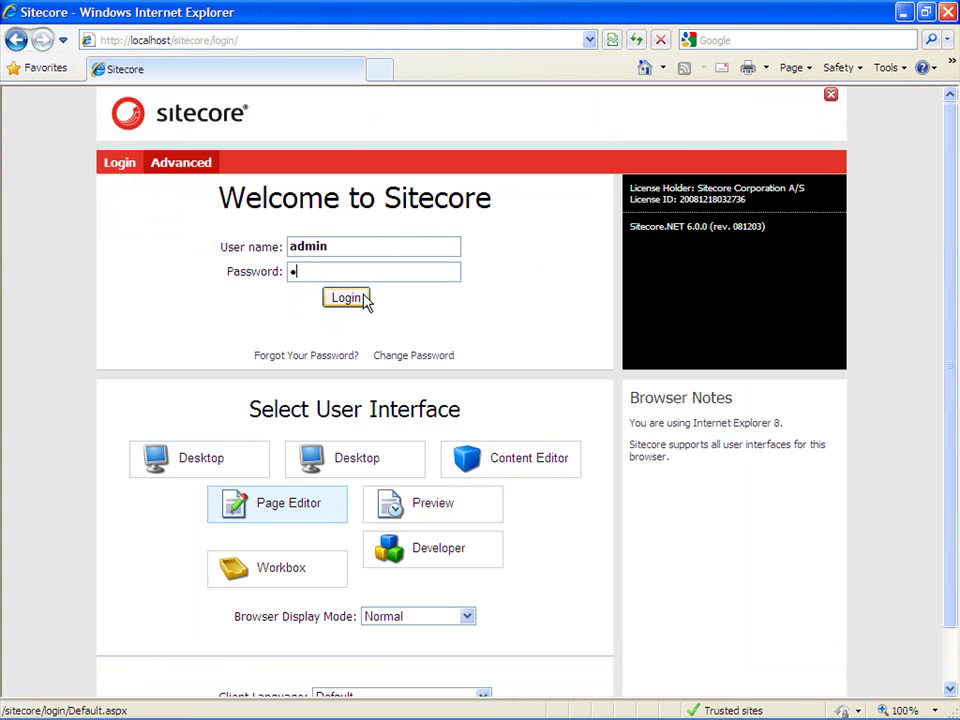
click(365, 299)
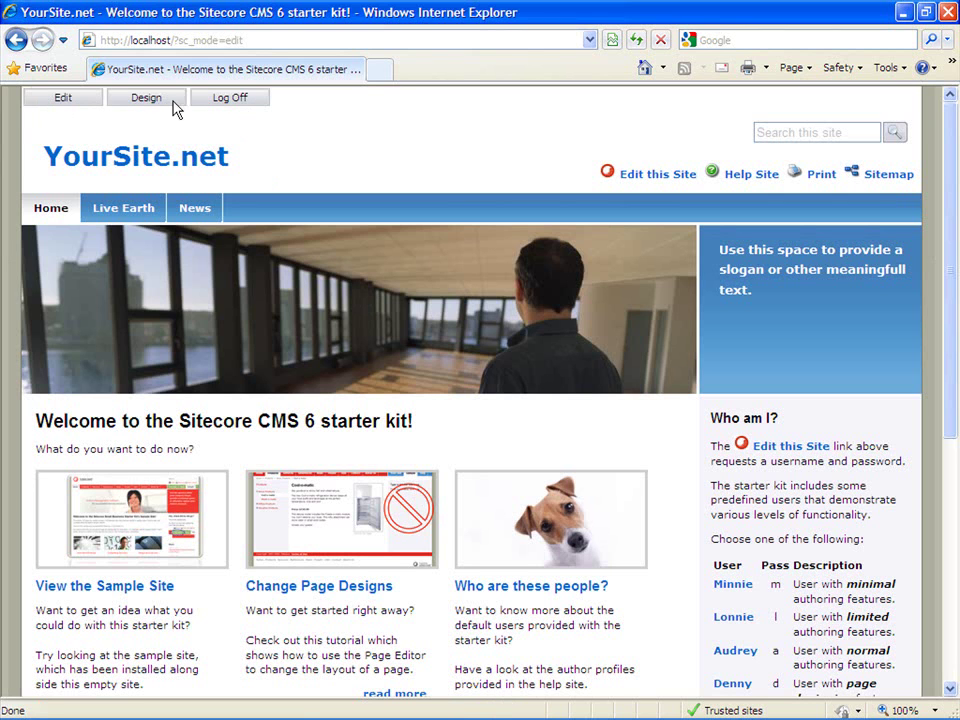
Open the News page in design mode and add the YouTubeIntegration rendering to its content-bottom-row placeholder
click(194, 207)
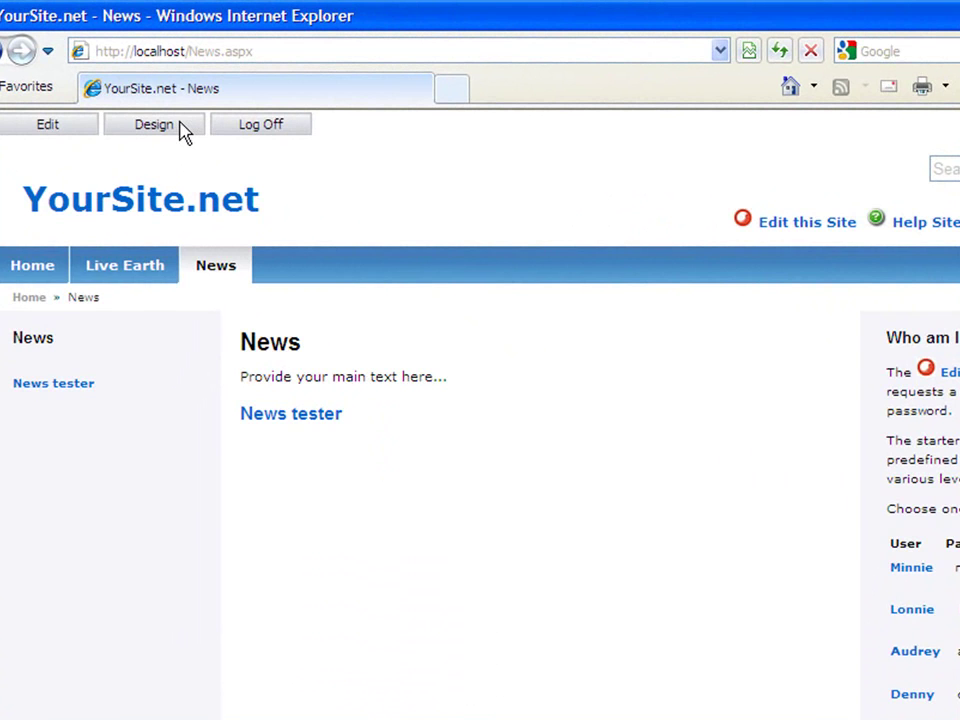
click(176, 125)
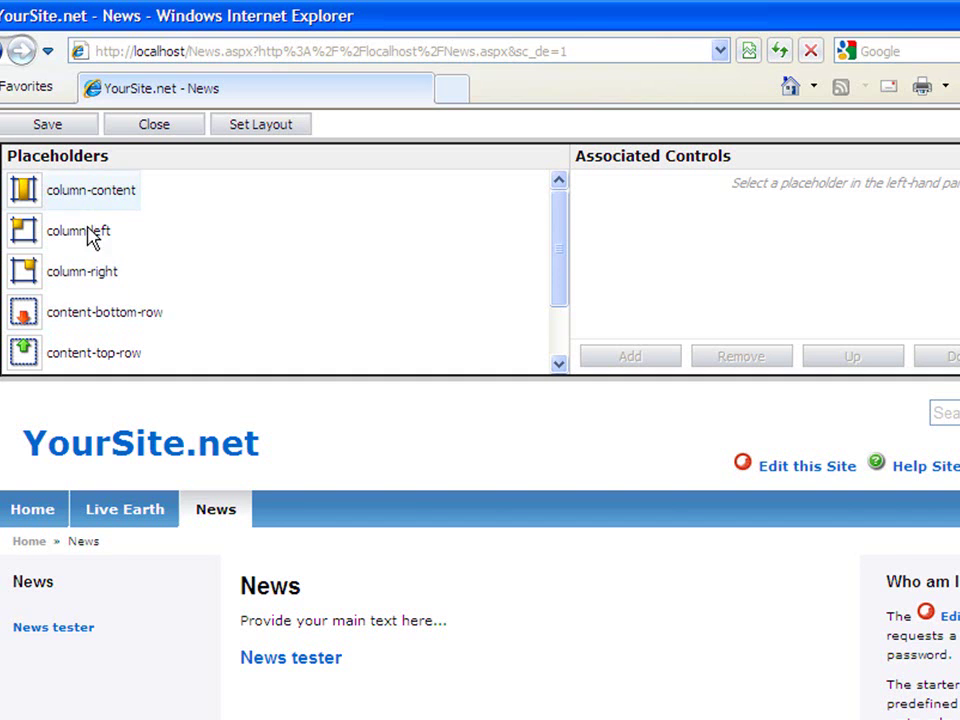
click(95, 315)
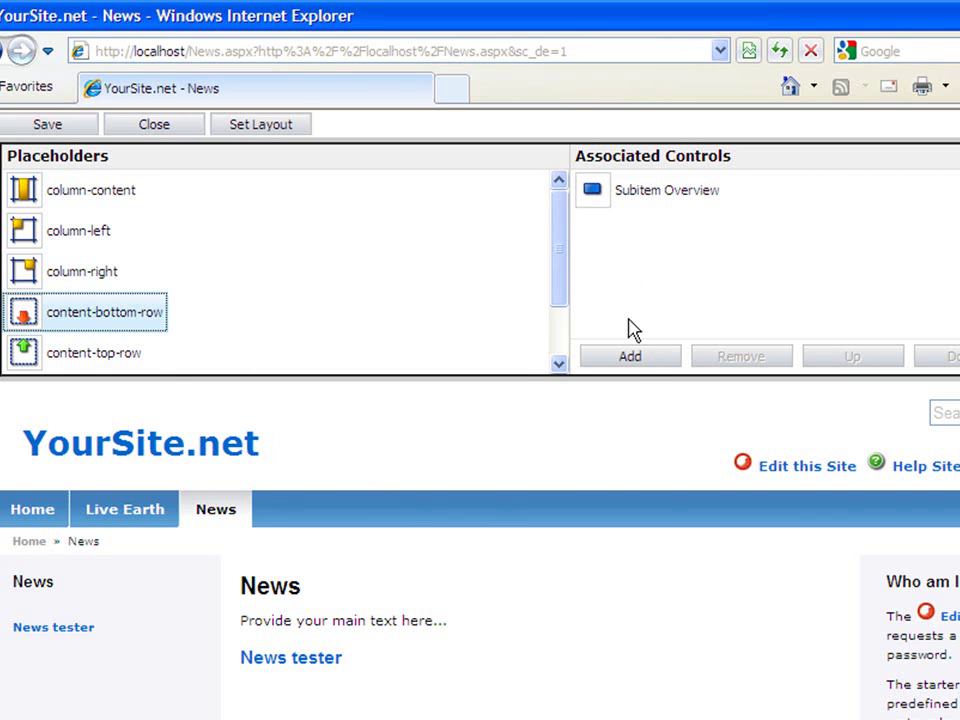
click(630, 358)
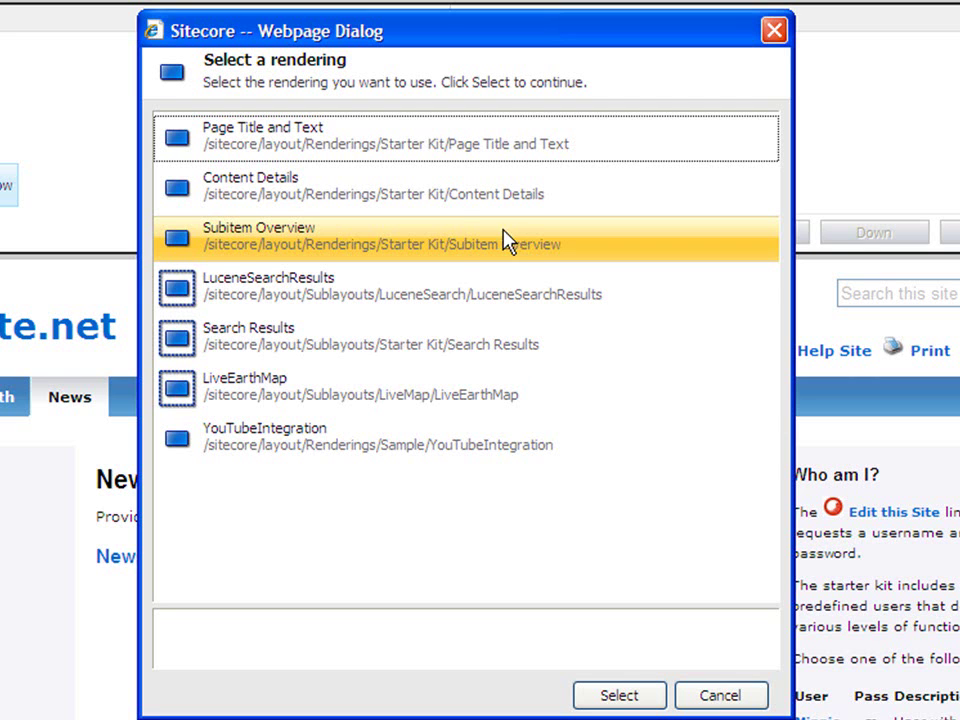
click(355, 443)
click(270, 403)
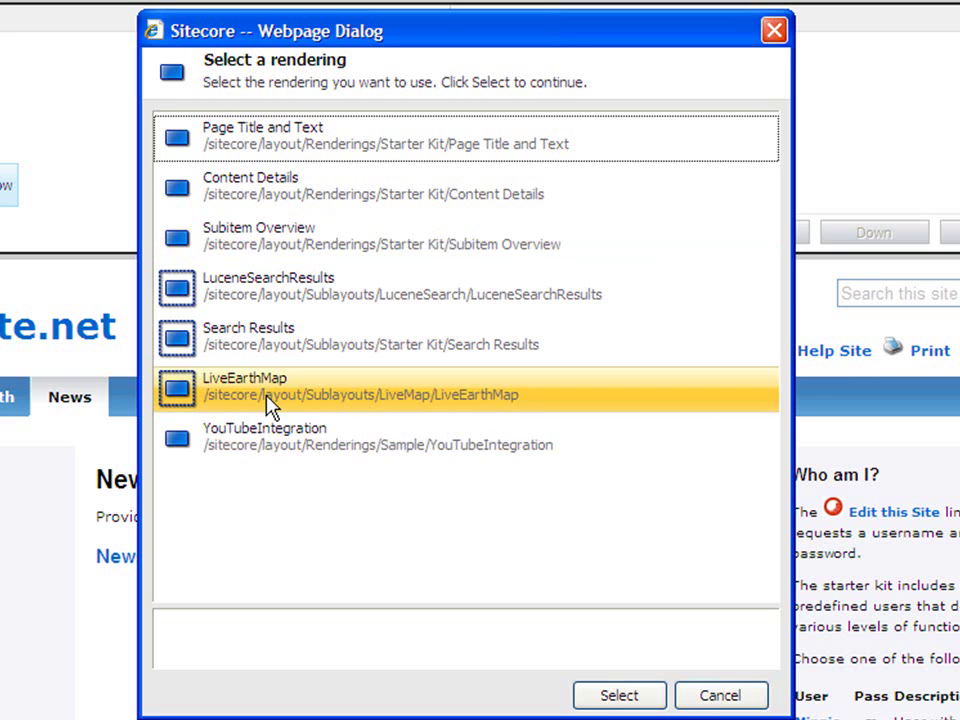
click(272, 443)
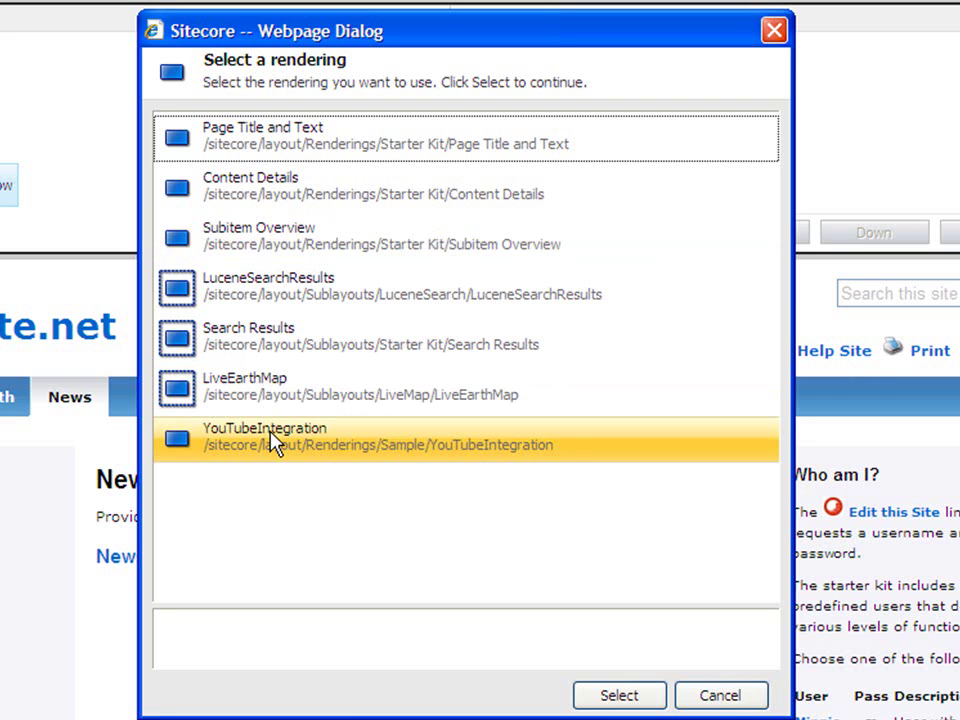
click(272, 442)
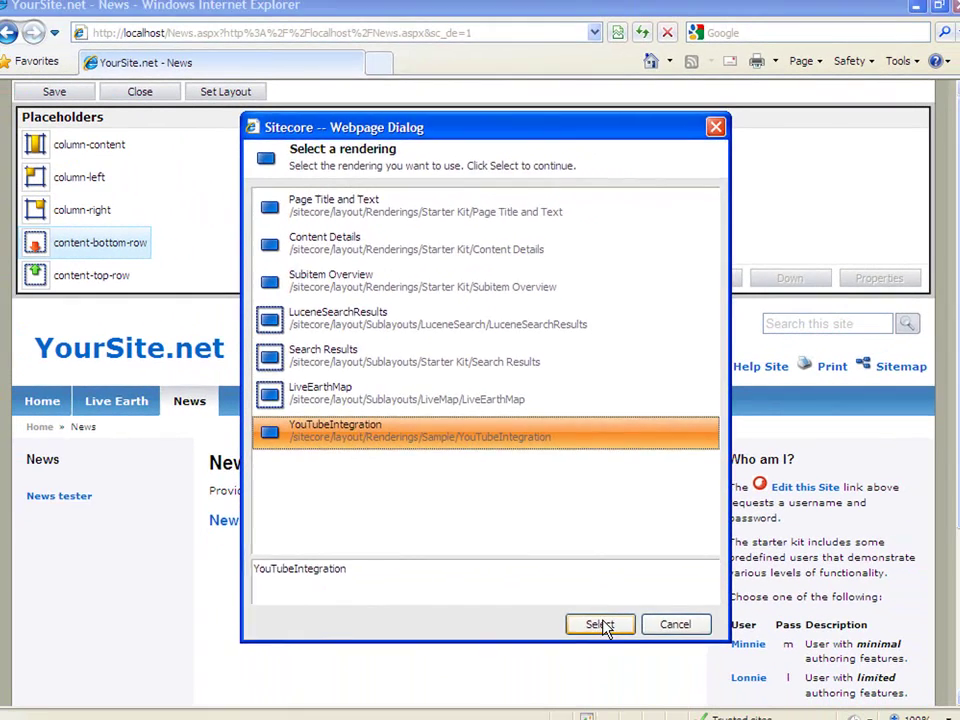
click(622, 698)
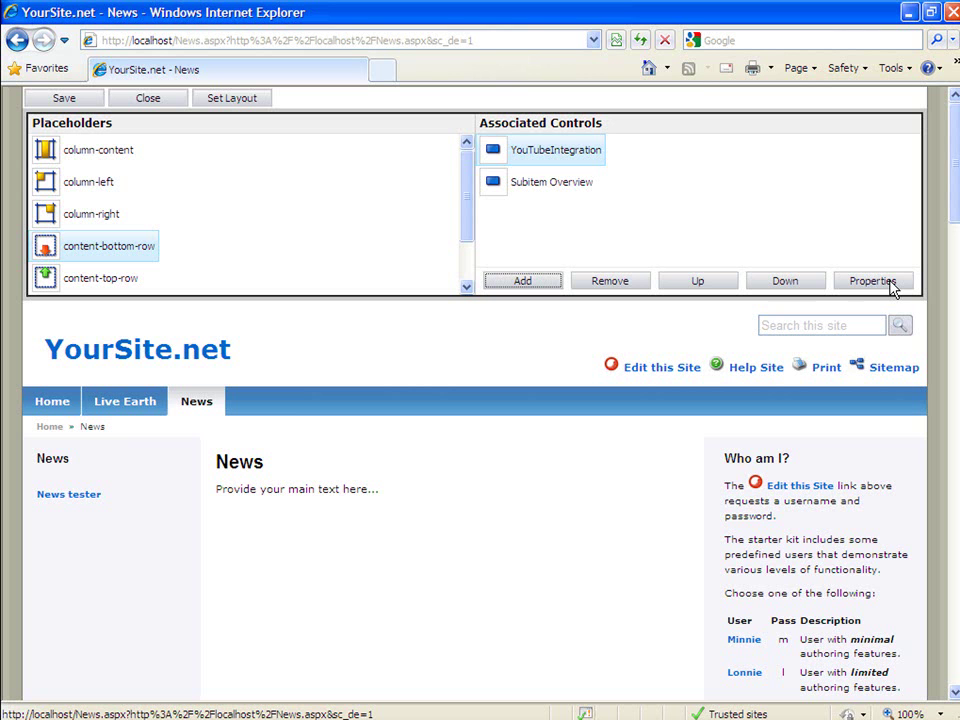
Set the YouTubeIntegration control's data source to /sitecore/media library/sitecorePH and save the page design
click(860, 283)
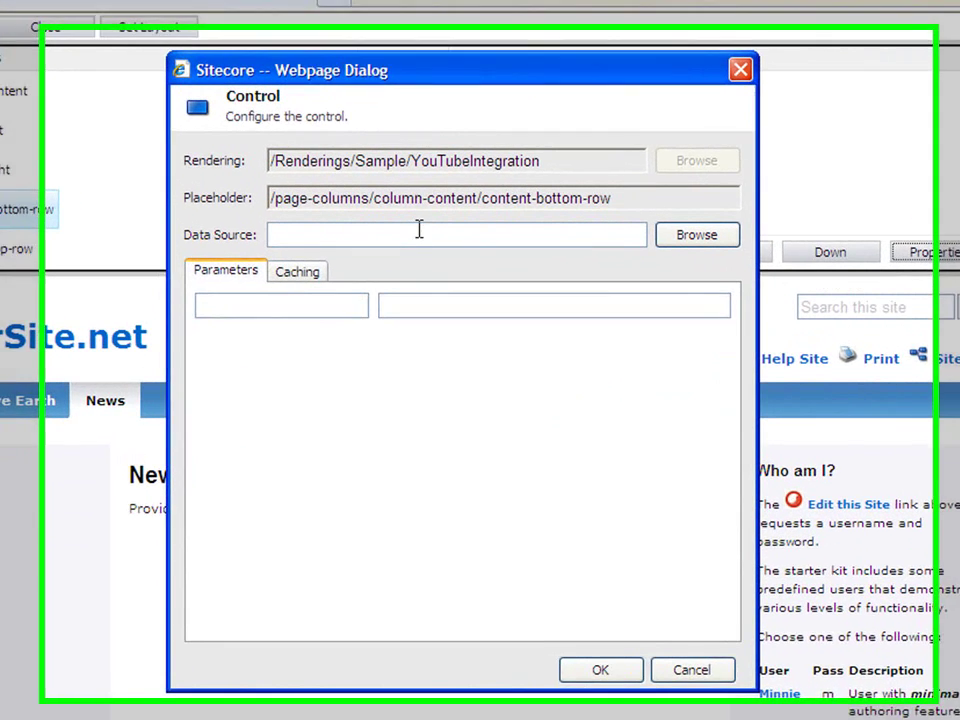
click(442, 263)
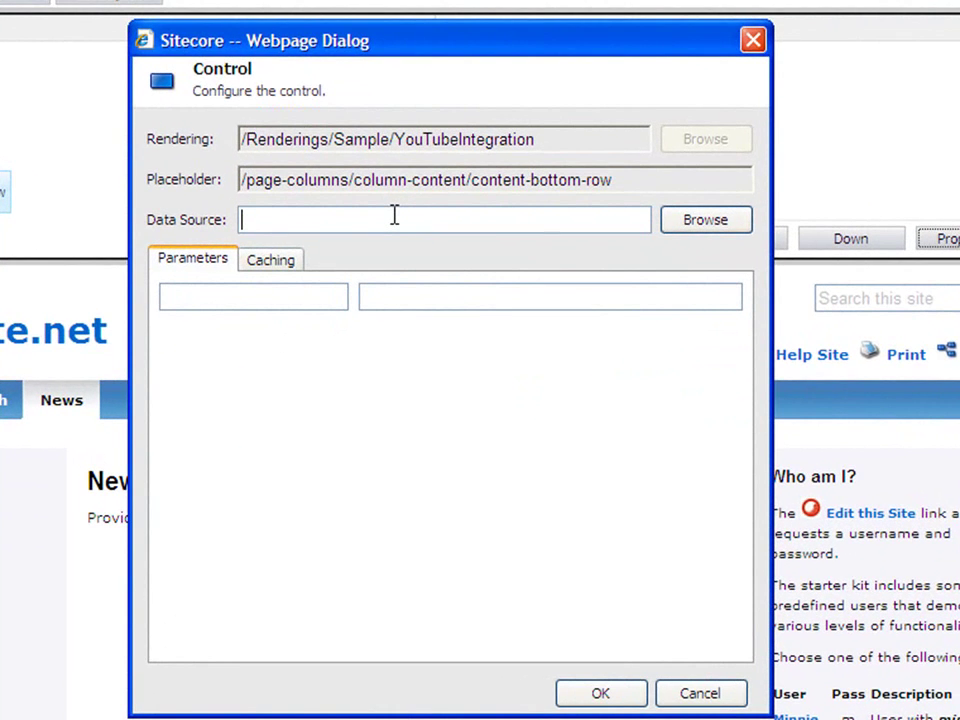
text(/sitecore/)
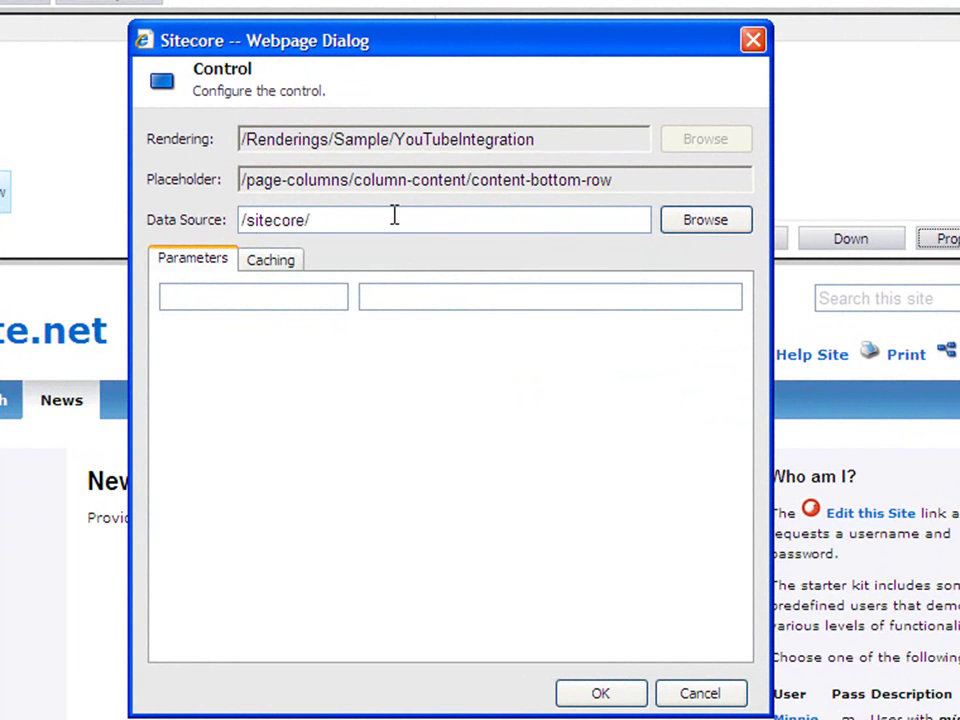
text(media library/sitecorePH)
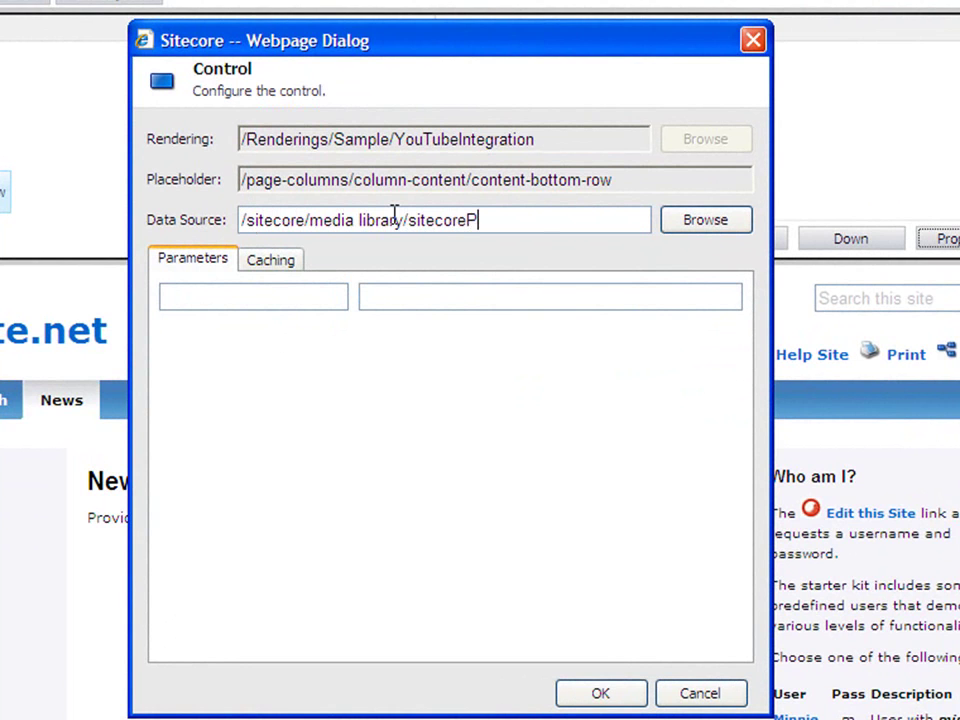
click(601, 694)
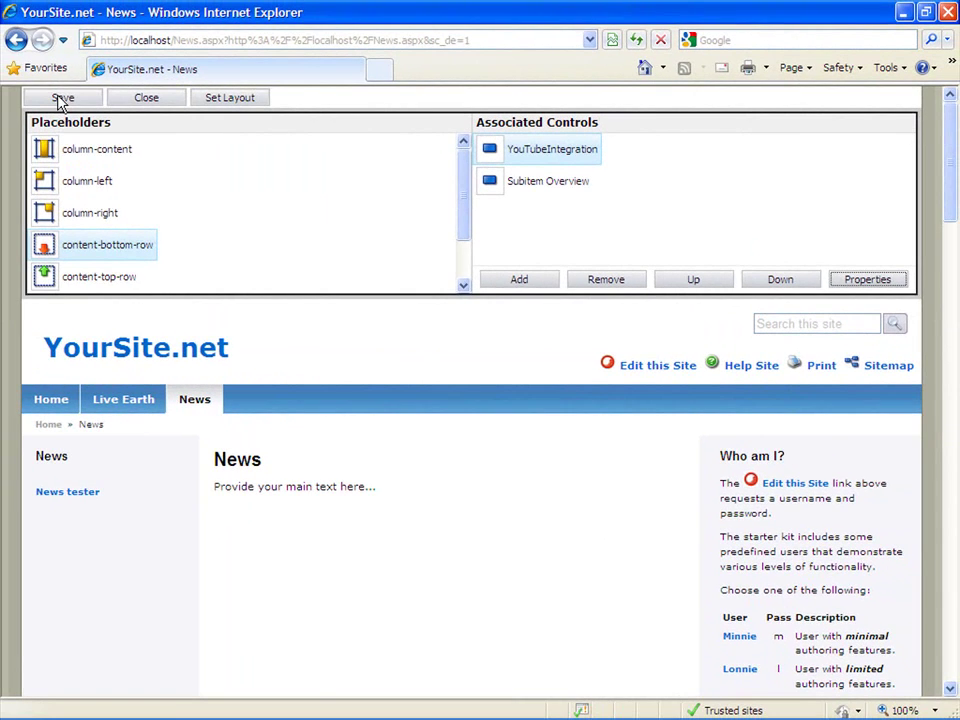
click(62, 98)
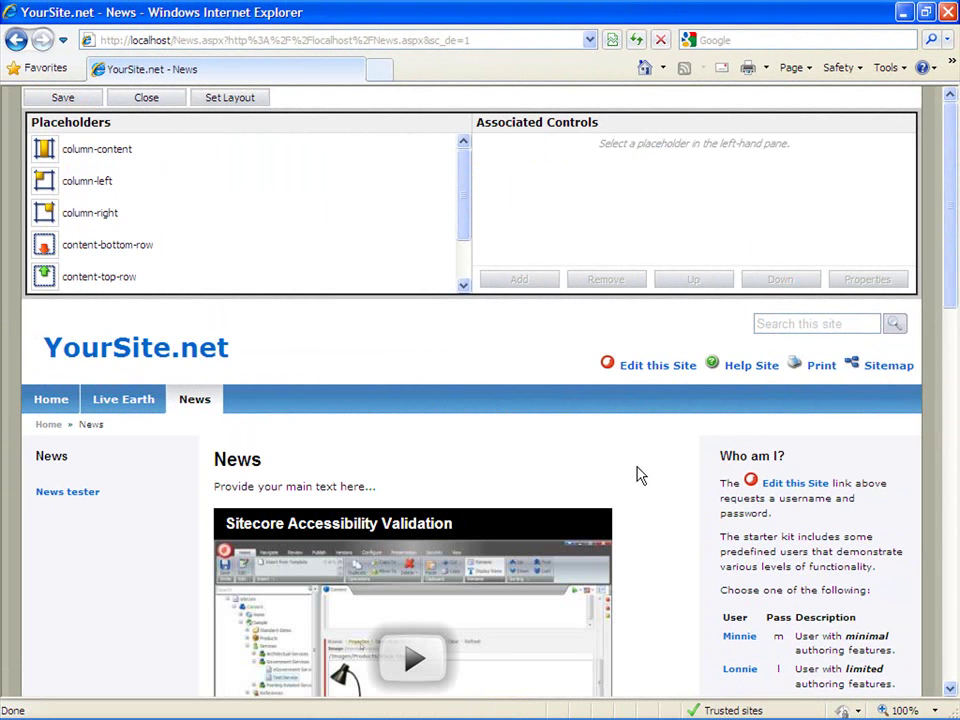
Play the Sitecore Accessibility Validation video embedded on the News page and open its player options
scroll(640, 475, down, 5)
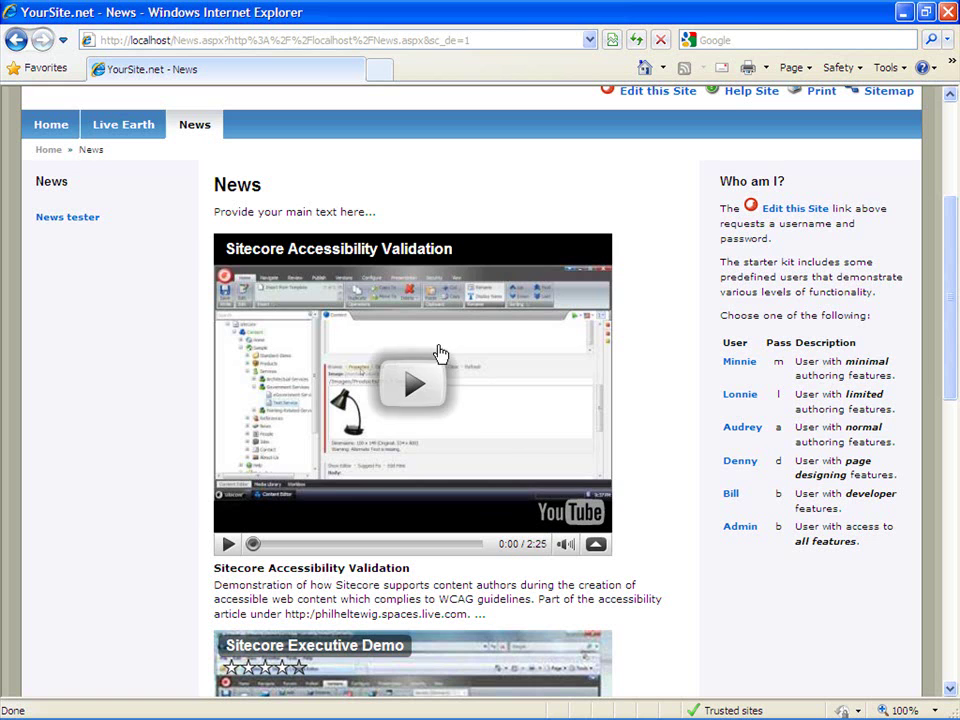
click(413, 390)
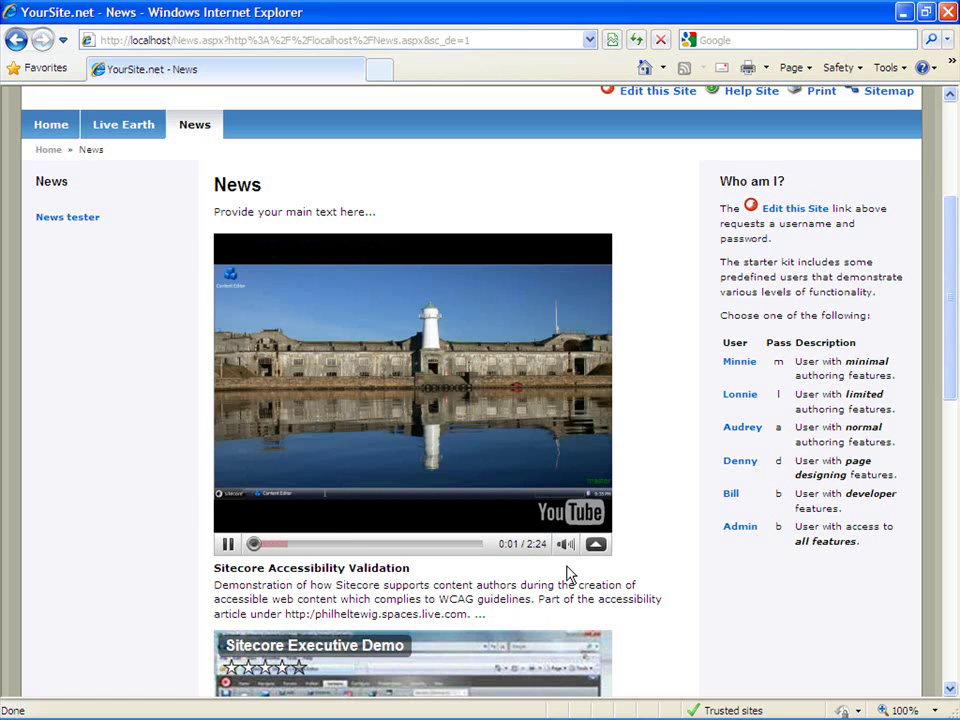
click(595, 544)
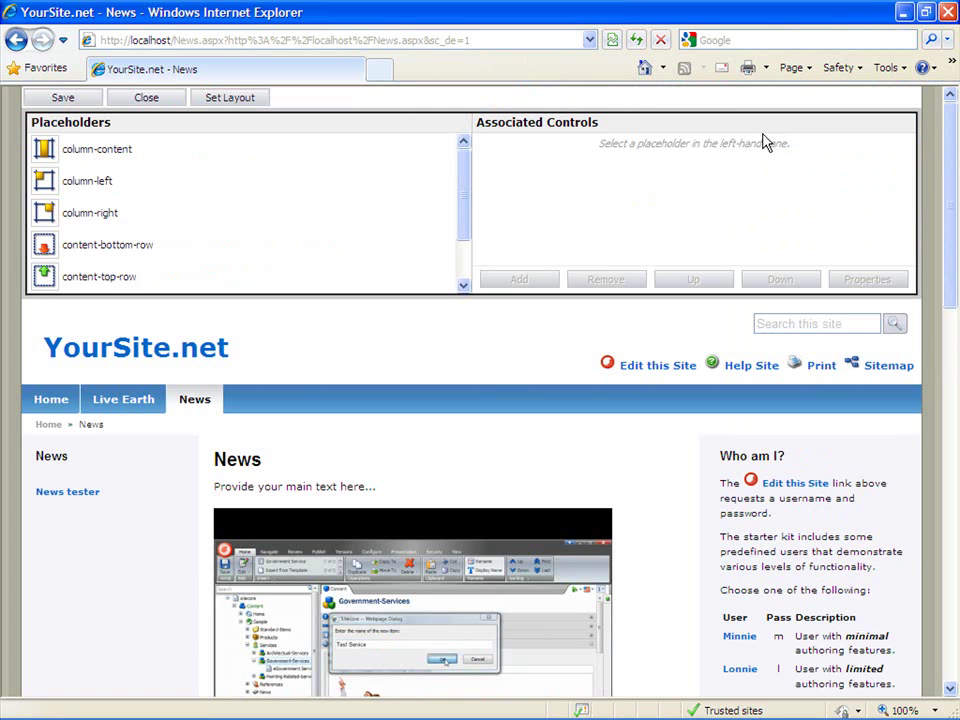
Close the News page's design mode and return to the login page at localhost/sitecore
click(146, 97)
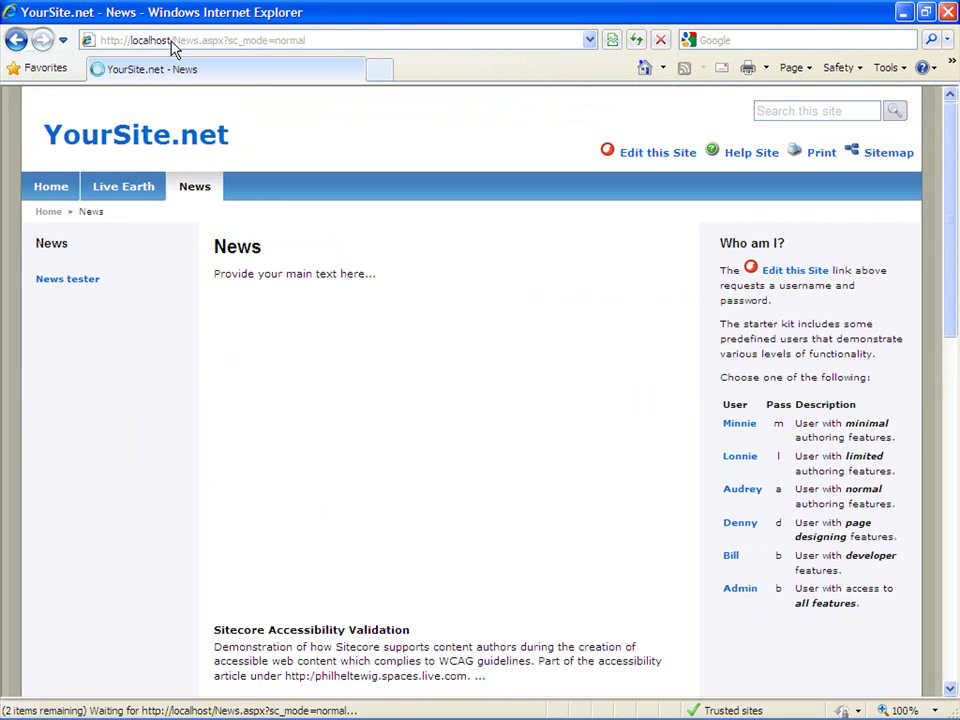
click(195, 40)
click(204, 41)
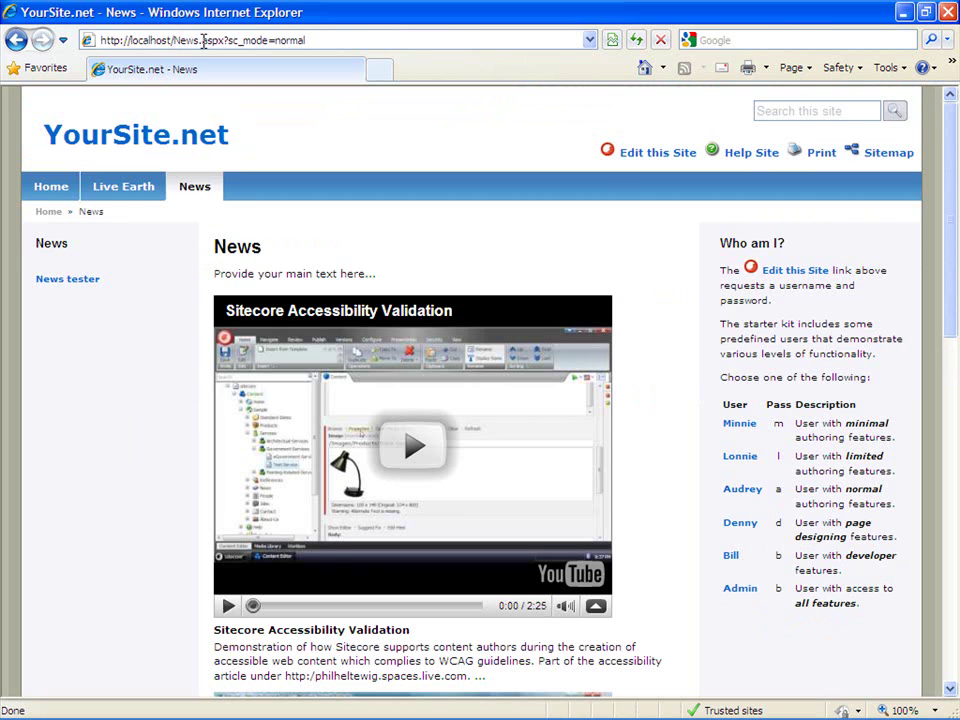
key(shift+End)
text(sitecore)
key(Return)
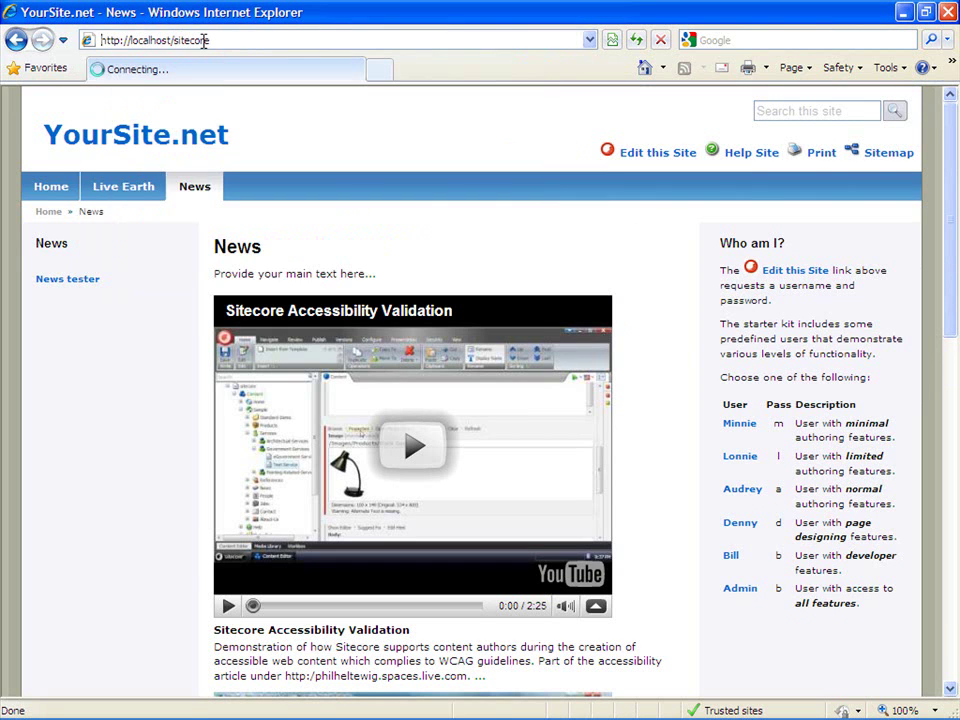
Enter the account password and log in to the Content Editor interface
text(b)
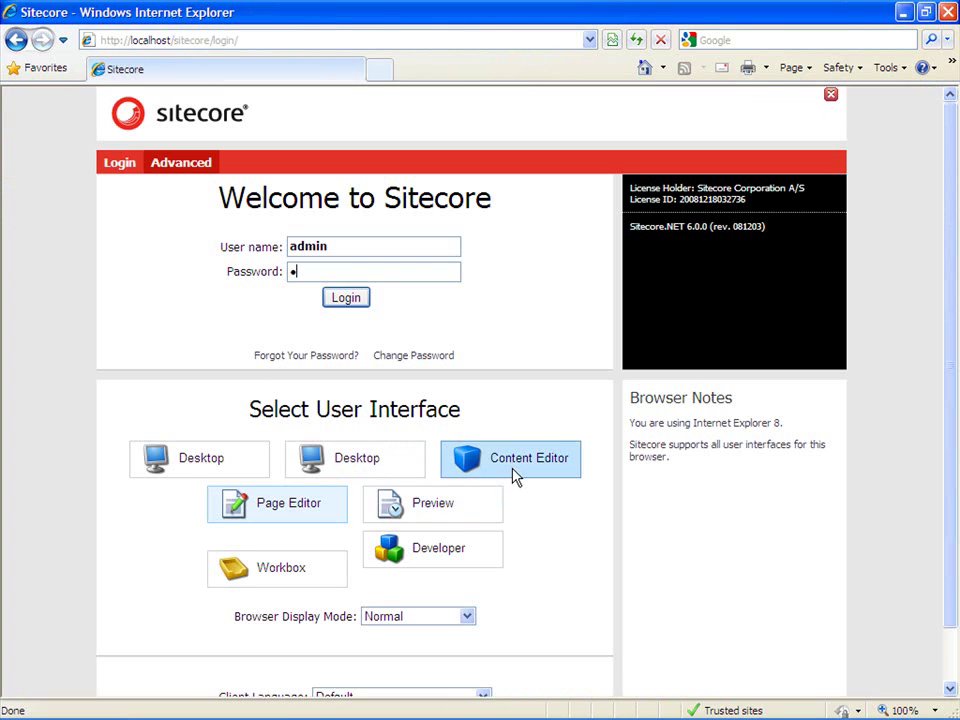
click(513, 474)
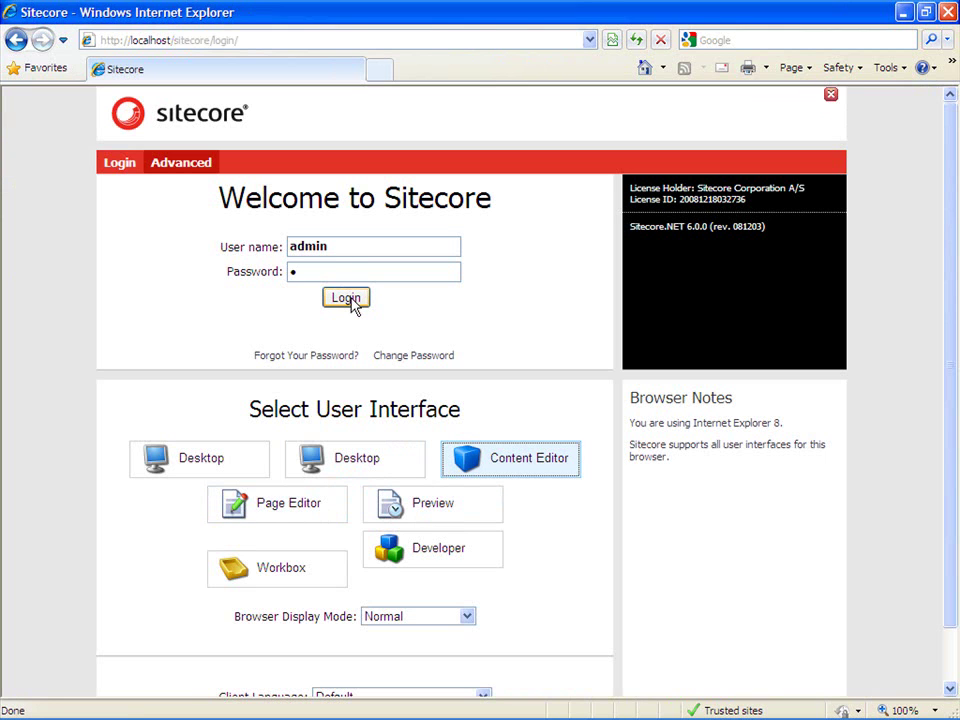
click(350, 300)
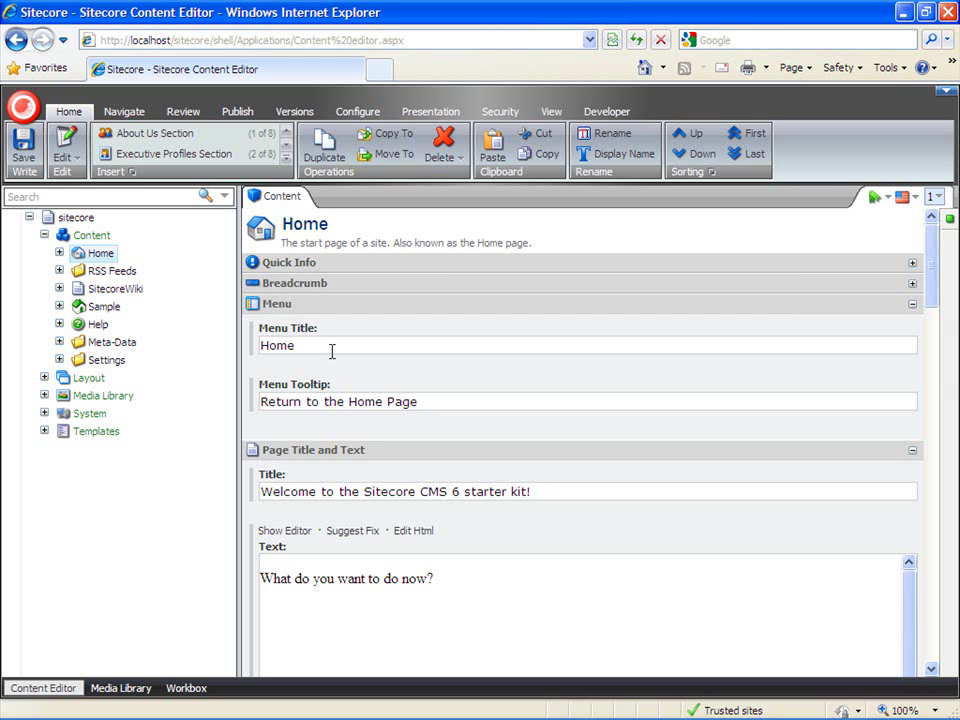
Open the Sitecore Accessibility Validation video under SitecorePH in the Media Library and examine its URL, preview and information fields
click(118, 688)
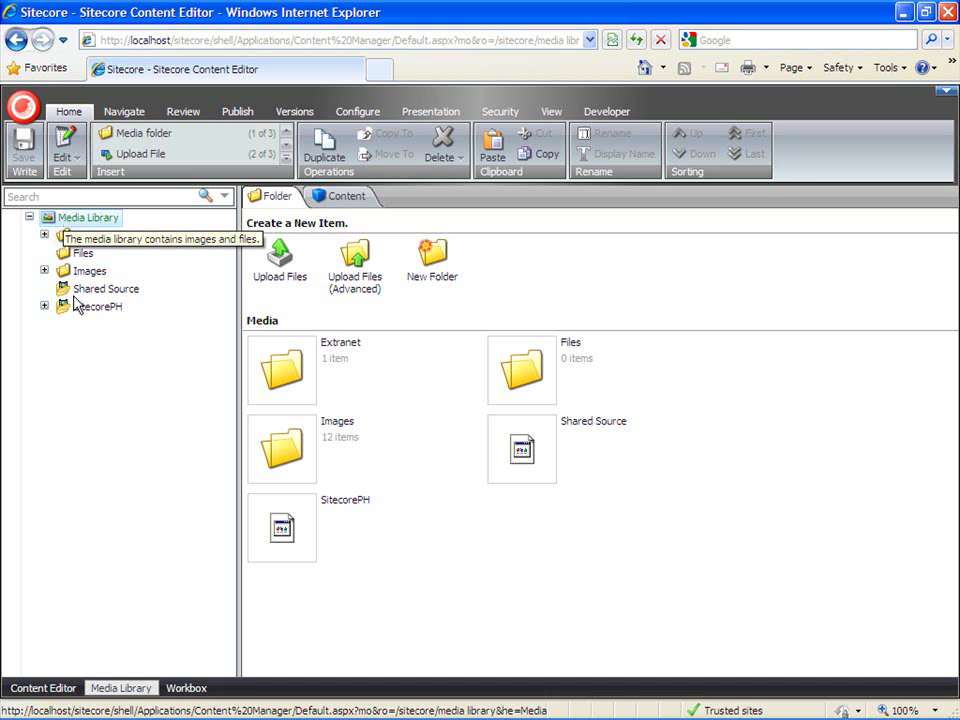
click(44, 307)
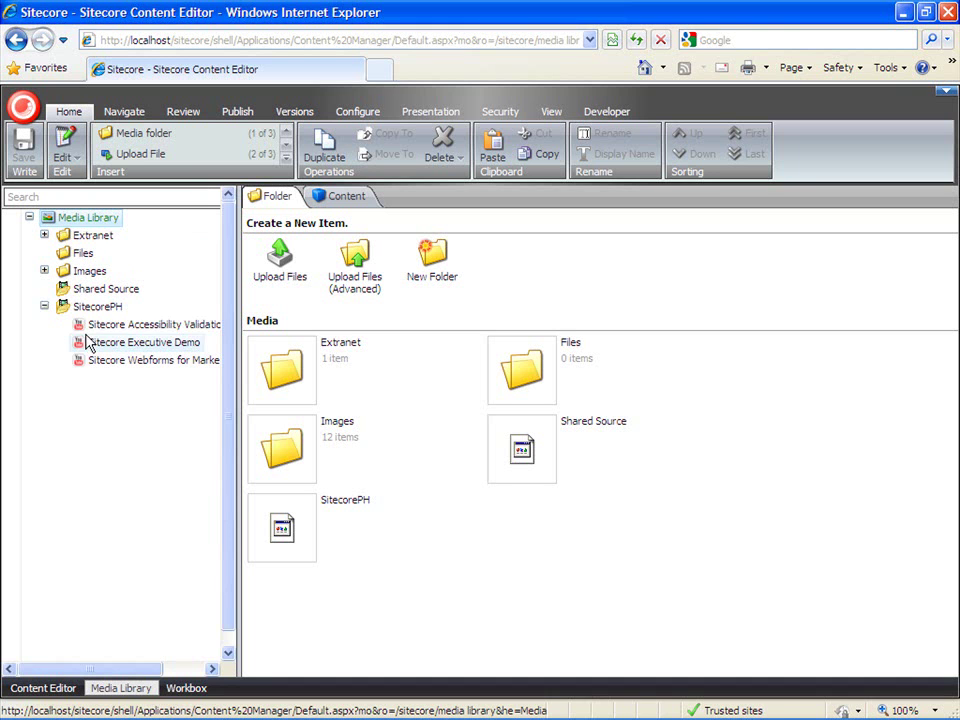
click(105, 326)
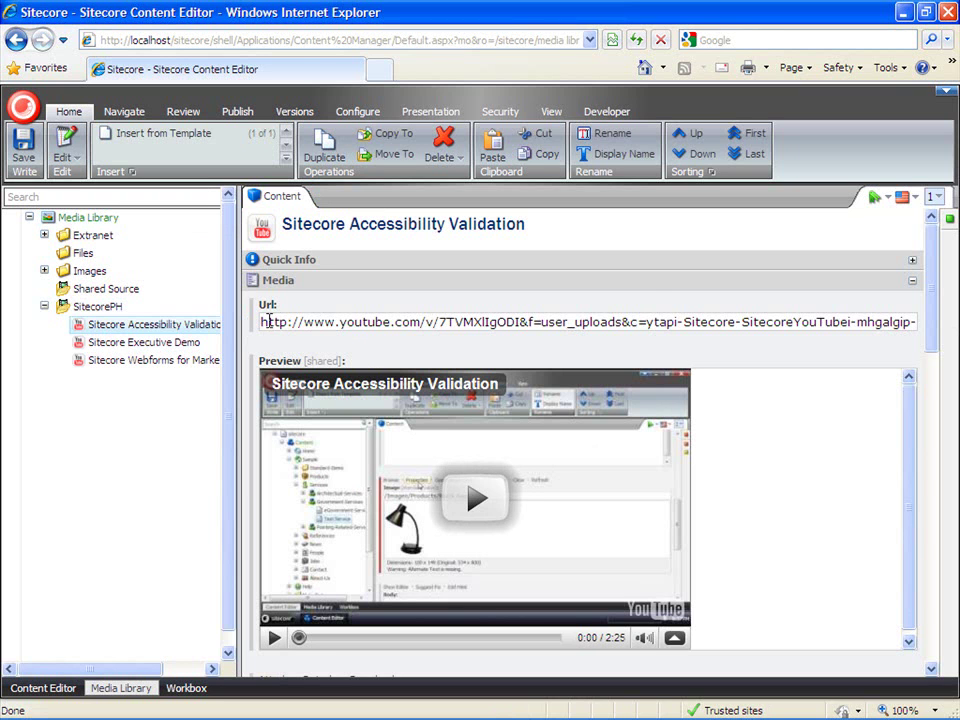
drag(935, 323, 897, 529)
scroll(893, 537, down, 3)
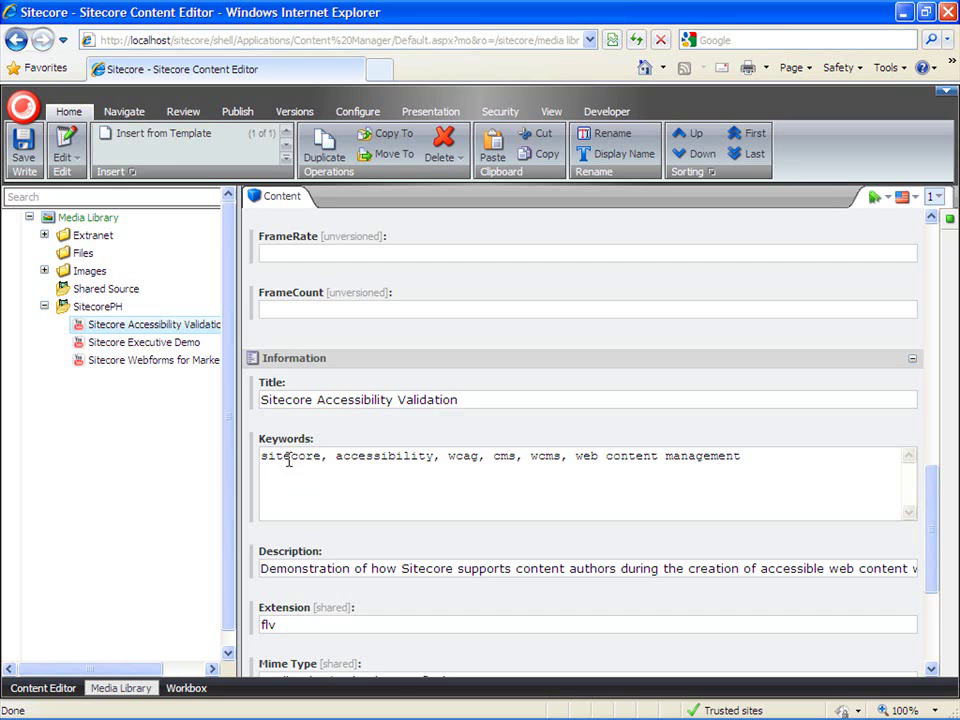
Set the video owner of the Shared Source folder in the Media Library to sharesitecore and save the item
click(124, 293)
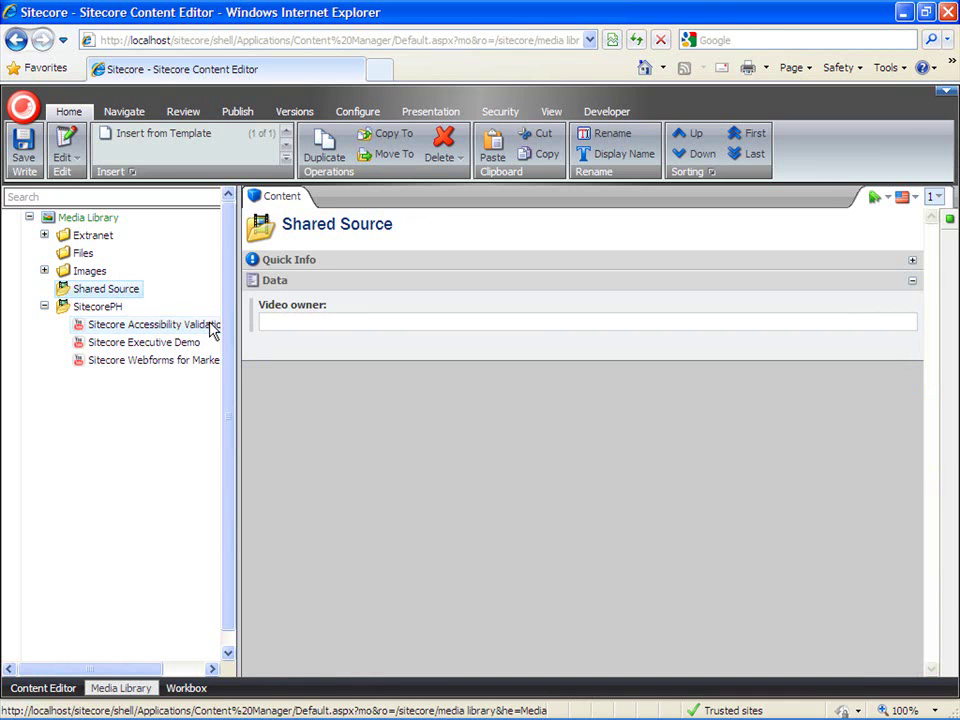
click(293, 318)
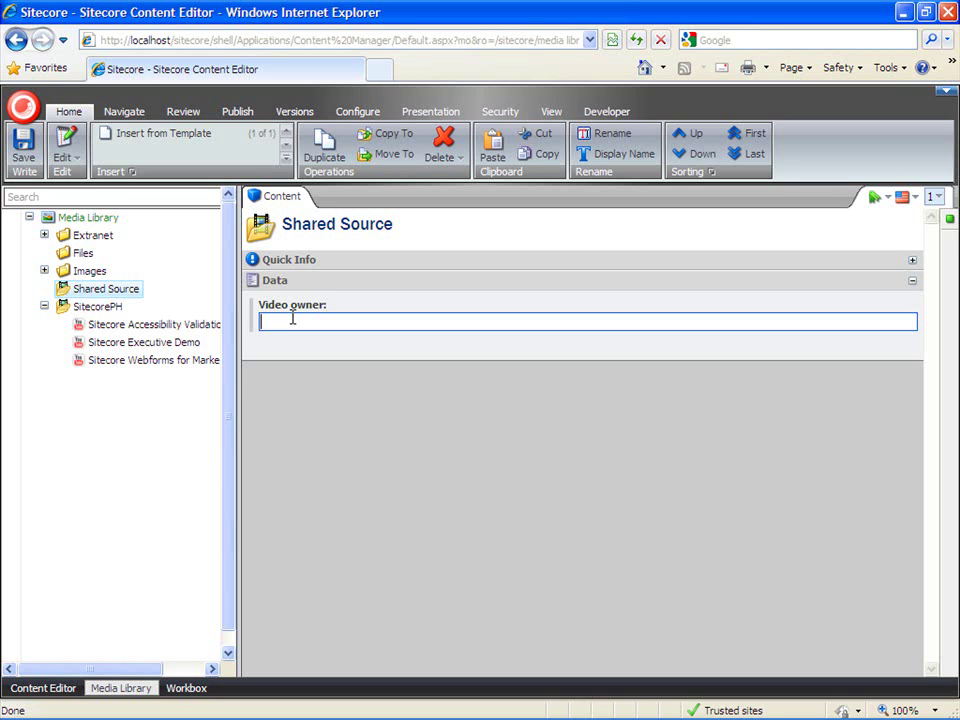
text(sharesitecore)
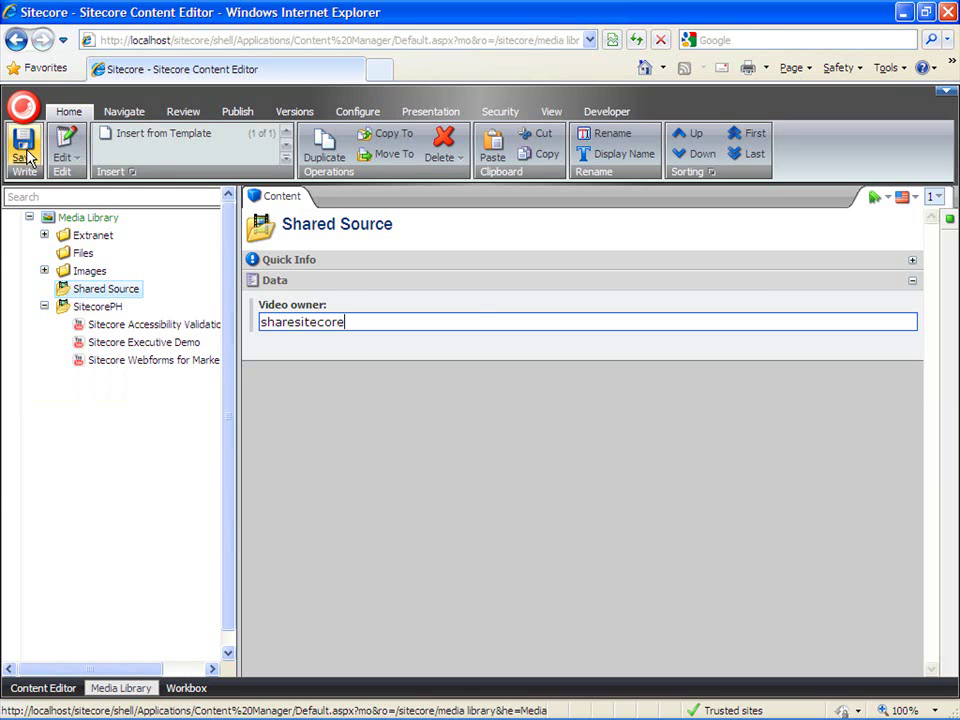
click(26, 150)
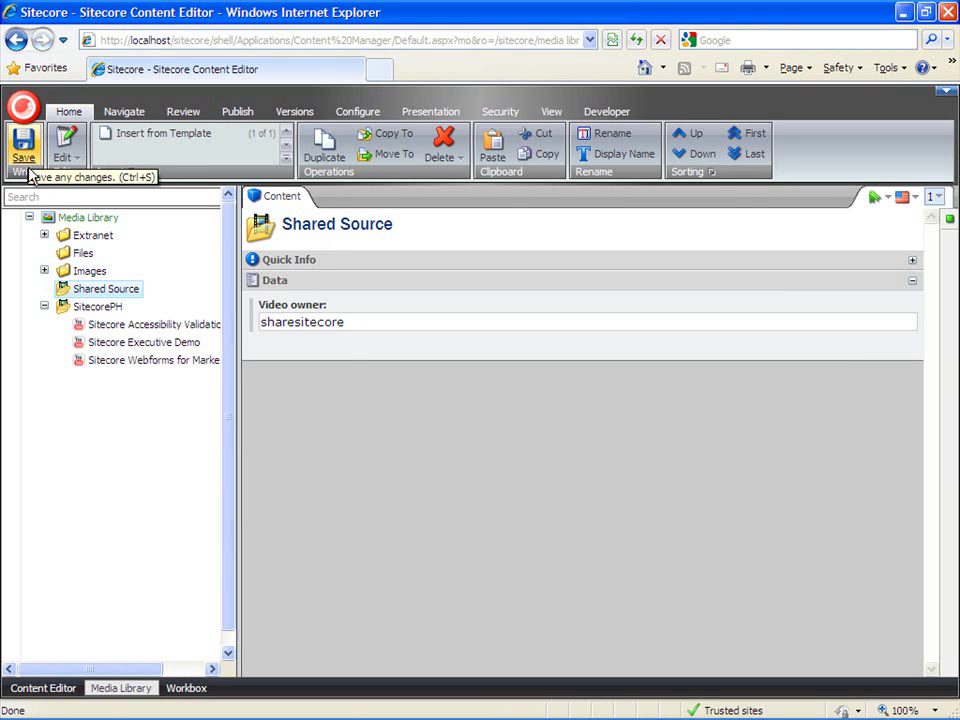
Refresh the Media Library tree and expand the Shared Source folder to list its YouTube videos
right_click(64, 215)
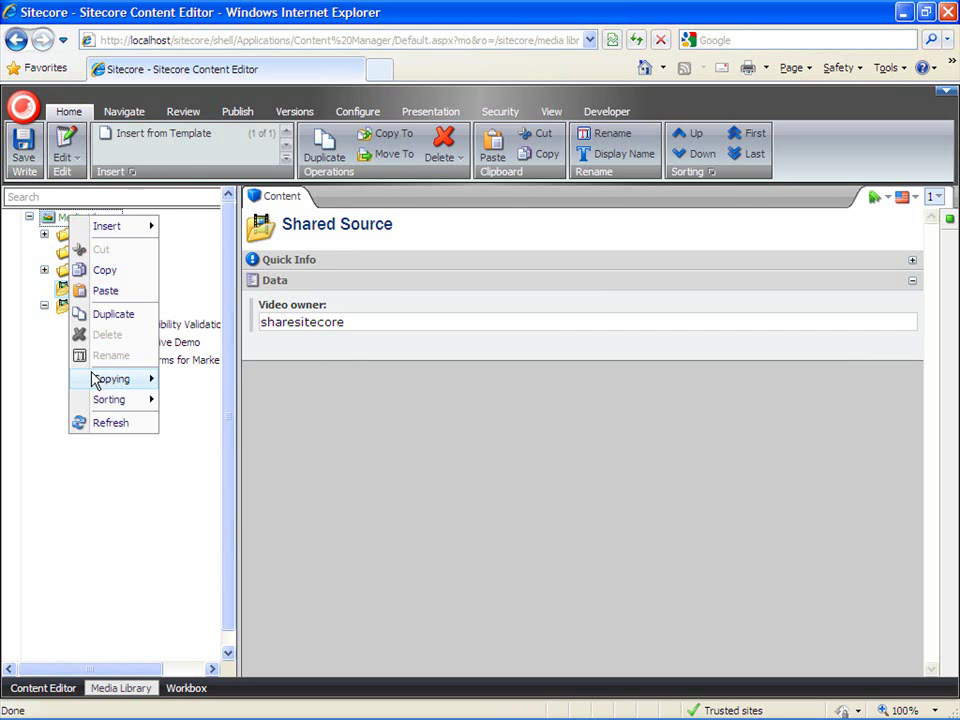
click(101, 420)
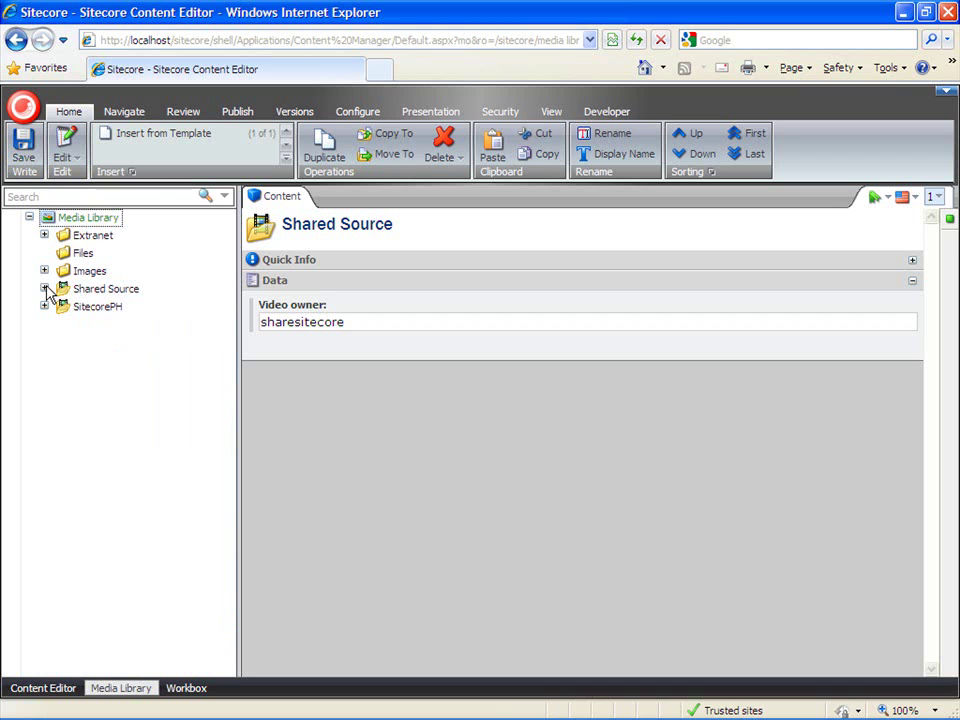
click(45, 289)
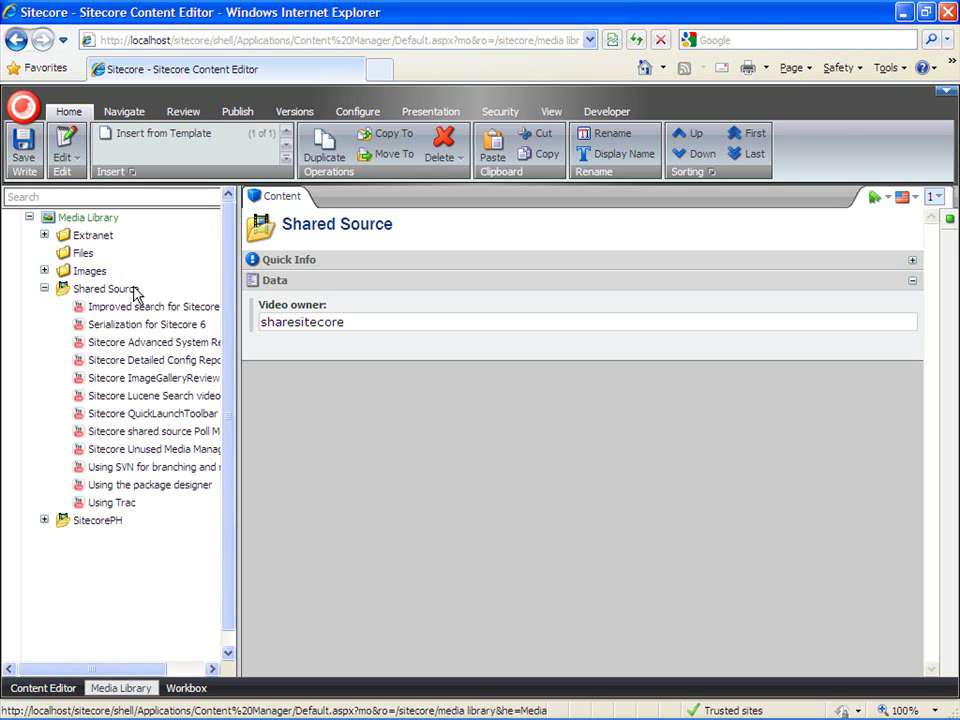
View the Serialization for Sitecore 6, Sitecore QuickLaunchToolbar and Sitecore Unused Media Manager video items in the Shared Source folder
click(129, 325)
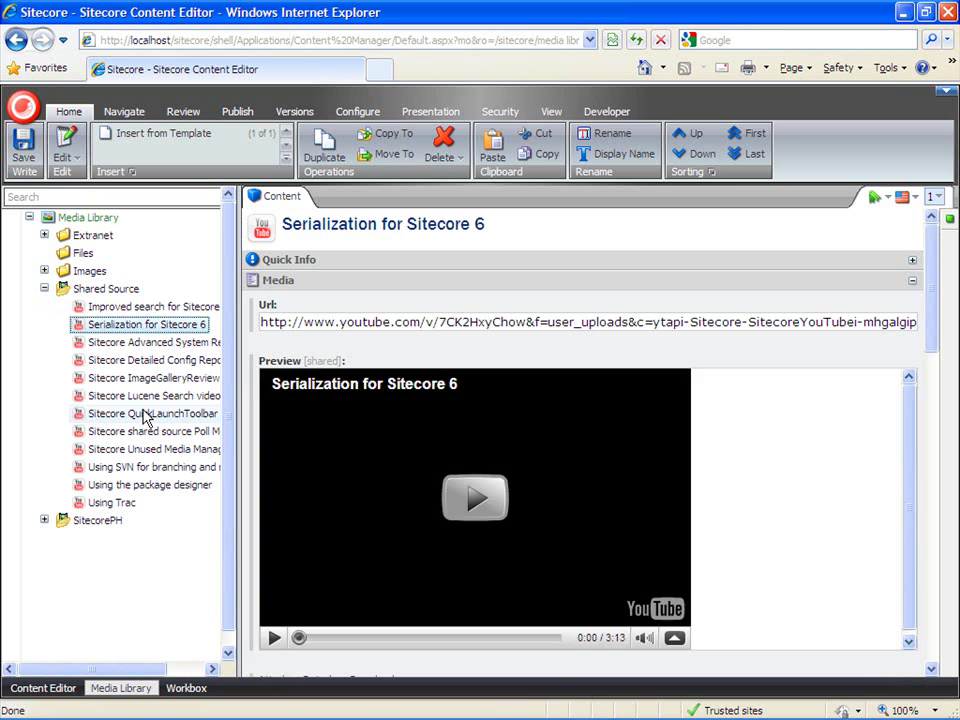
click(145, 414)
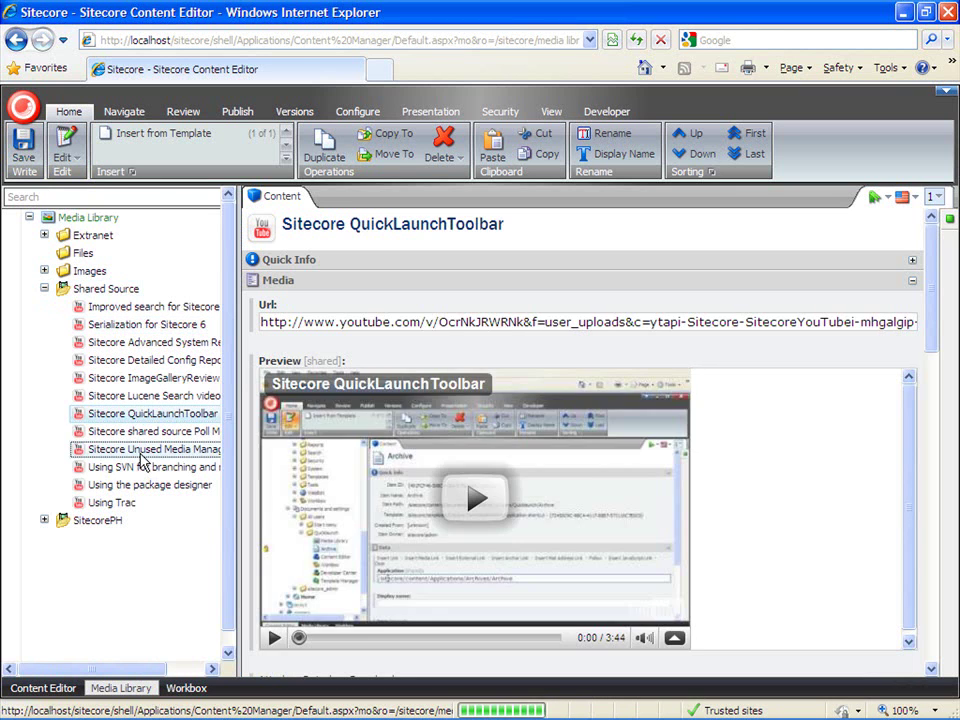
click(140, 452)
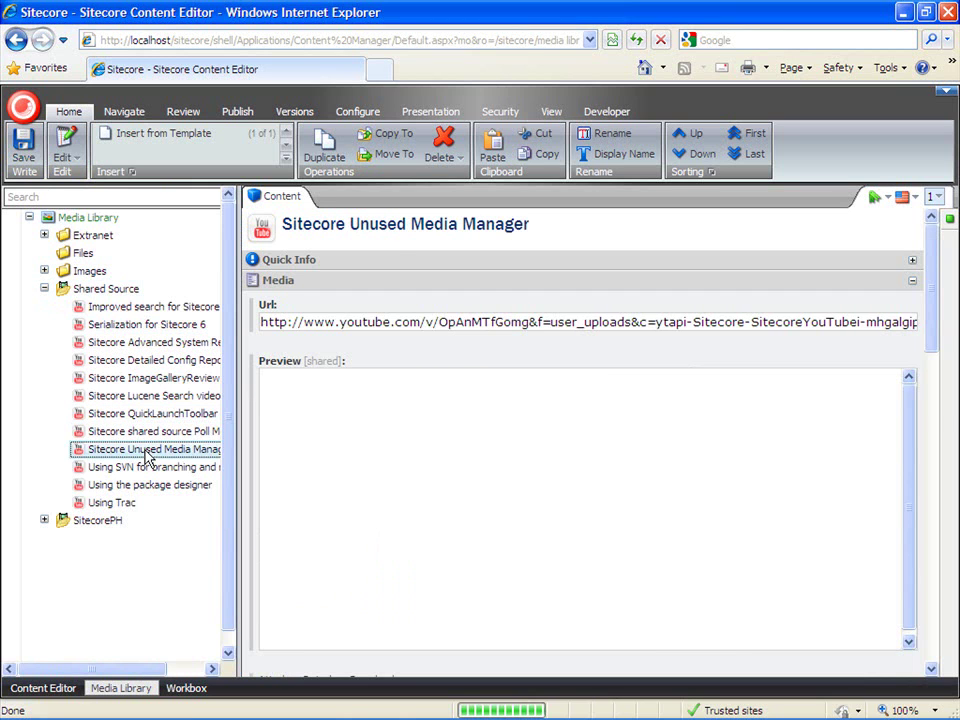